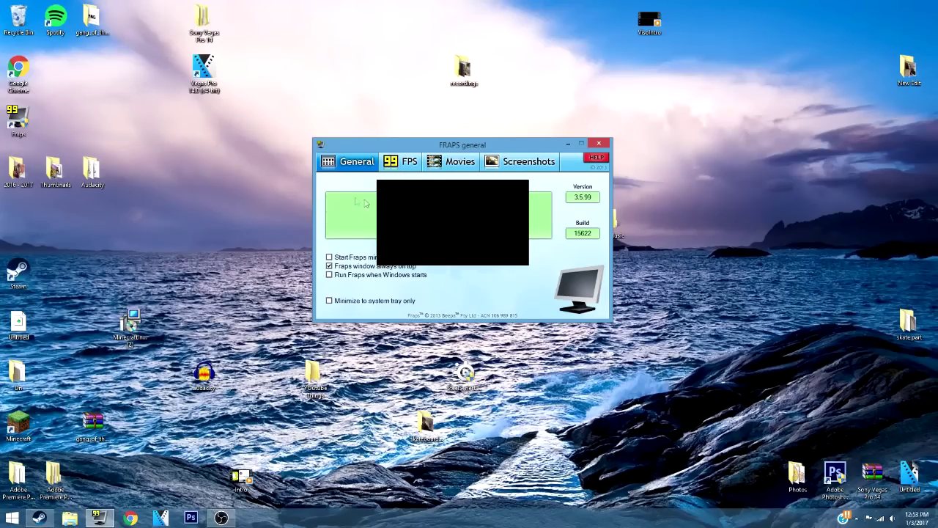
- Uncheck 'Fraps window always on top' and show the FPS benchmark and overlay settings
{"action": "mouse_move", "coordinate": [457, 151]}
{"action": "left_mouse_down"}
{"action": "mouse_move", "coordinate": [487, 161]}
{"action": "mouse_move", "coordinate": [465, 159]}
{"action": "left_mouse_up"}
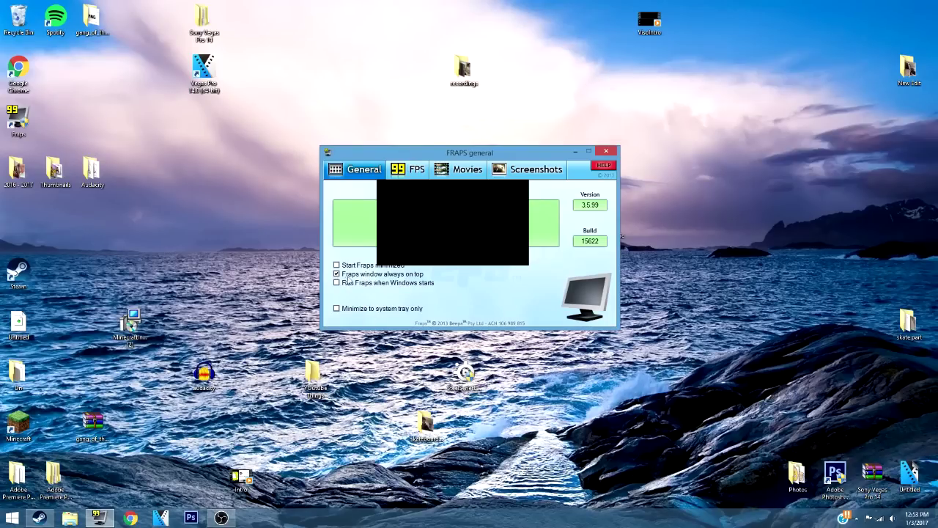
{"action": "left_click", "coordinate": [371, 277]}
{"action": "left_click", "coordinate": [415, 173]}
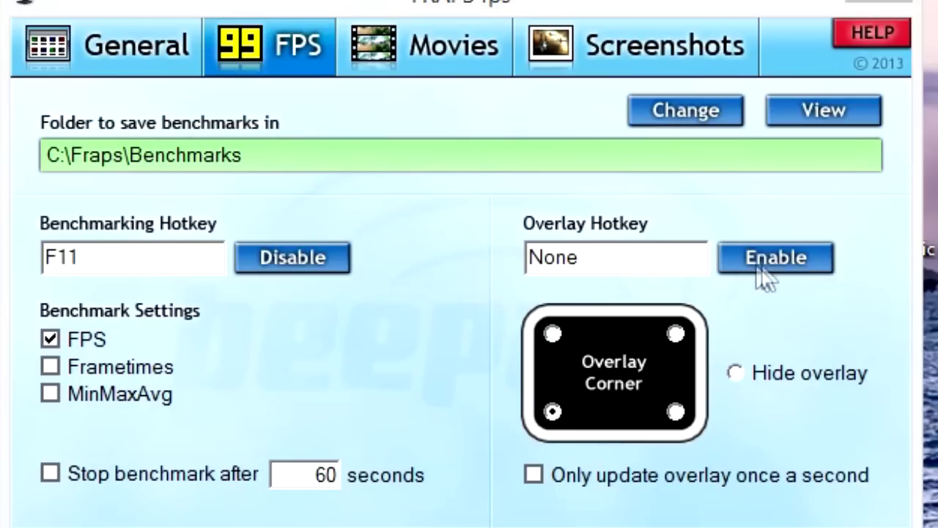
- Try Ctrl+Alt+T as the overlay hotkey, then disable it so it stays None
{"action": "left_click", "coordinate": [691, 257]}
{"action": "key", "text": "ctrl+alt+t"}
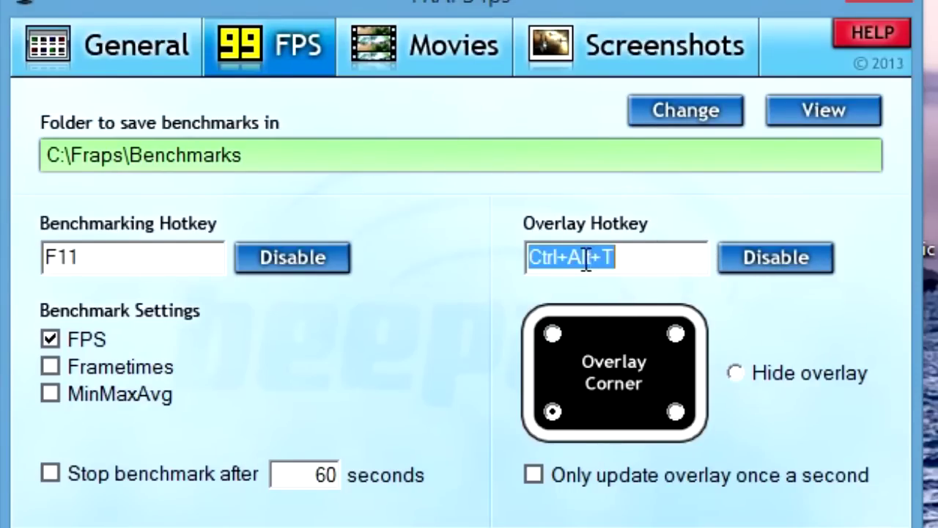
{"action": "left_click", "coordinate": [745, 258]}
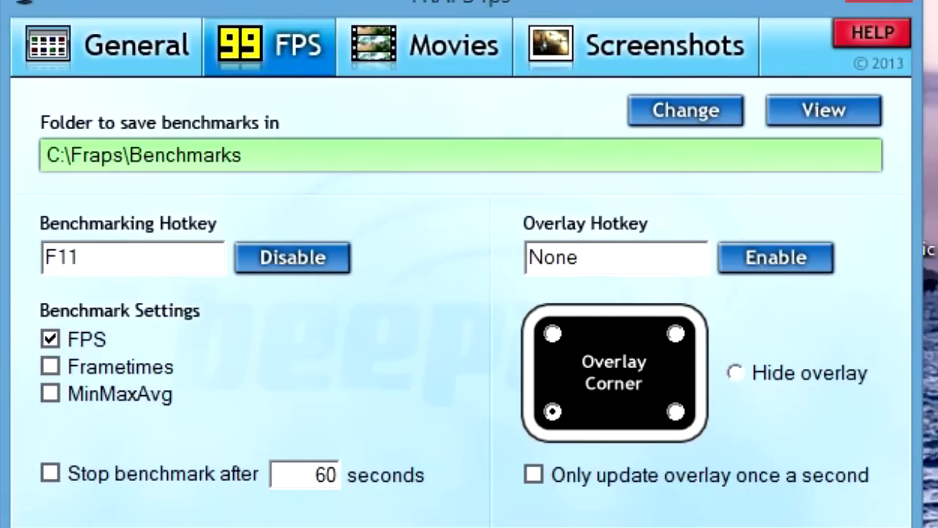
- Place the frame-rate overlay in the top-left corner
{"action": "left_click", "coordinate": [675, 335]}
{"action": "left_click", "coordinate": [676, 412]}
{"action": "left_click", "coordinate": [552, 412]}
{"action": "left_click", "coordinate": [552, 336]}
{"action": "left_click", "coordinate": [676, 334]}
{"action": "left_click", "coordinate": [675, 412]}
{"action": "left_click", "coordinate": [553, 412]}
{"action": "left_click", "coordinate": [675, 334]}
{"action": "left_click", "coordinate": [553, 336]}
{"action": "left_click", "coordinate": [440, 53]}
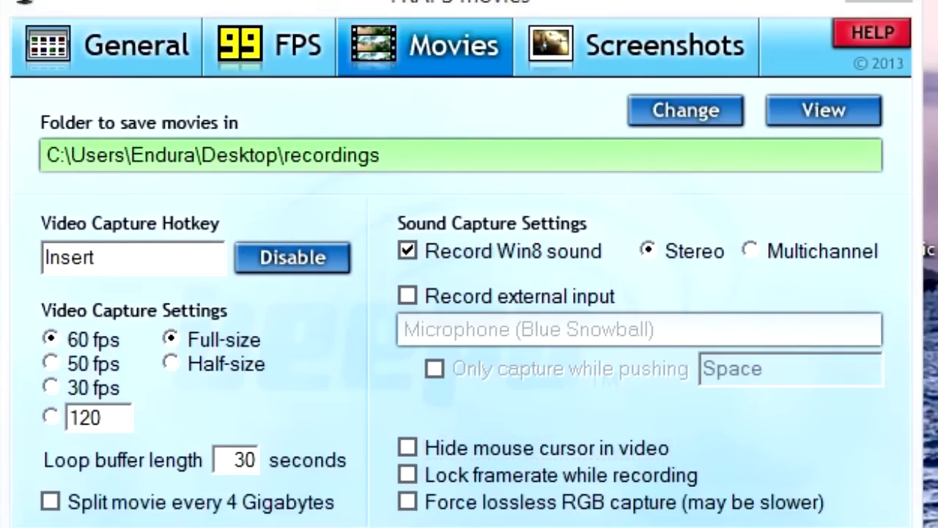
- Set the movie save folder to the Video folder on the Desktop
{"action": "right_click", "coordinate": [1, 95]}
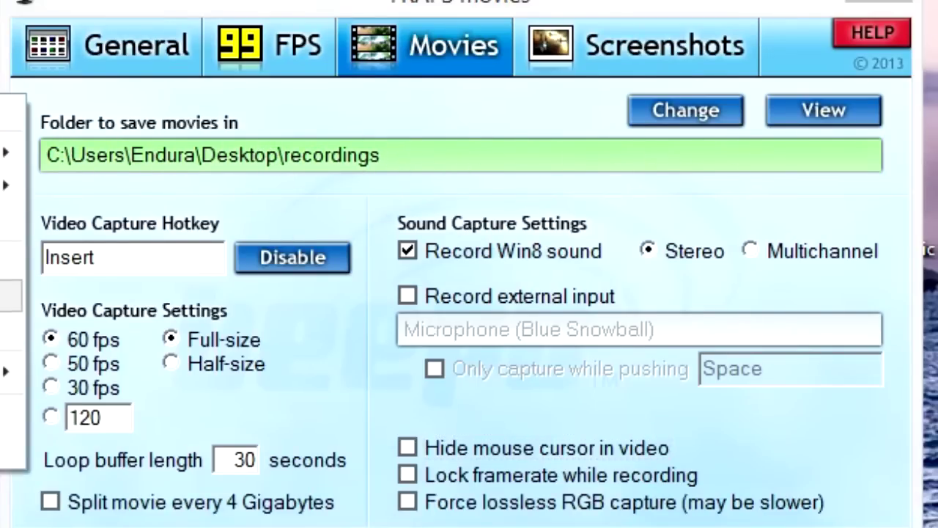
{"action": "mouse_move", "coordinate": [7, 372]}
{"action": "left_click", "coordinate": [541, 453]}
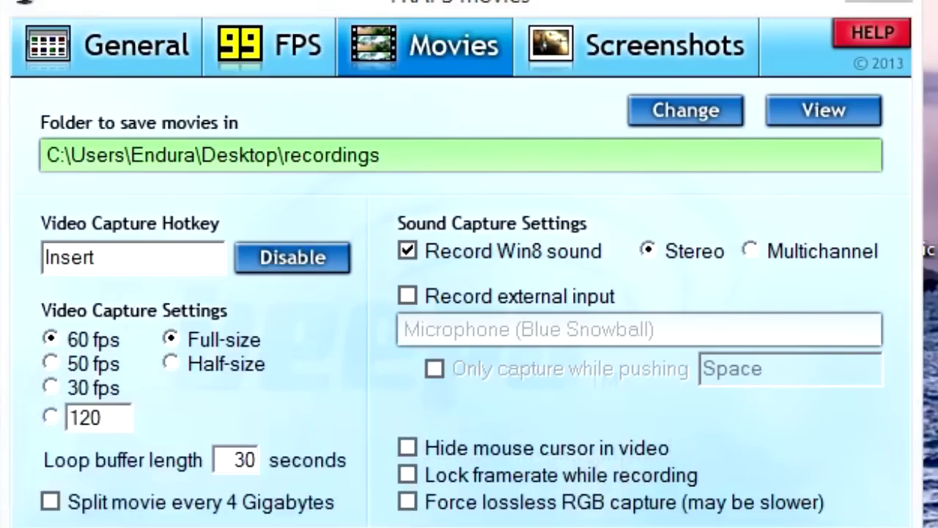
{"action": "left_click", "coordinate": [713, 122]}
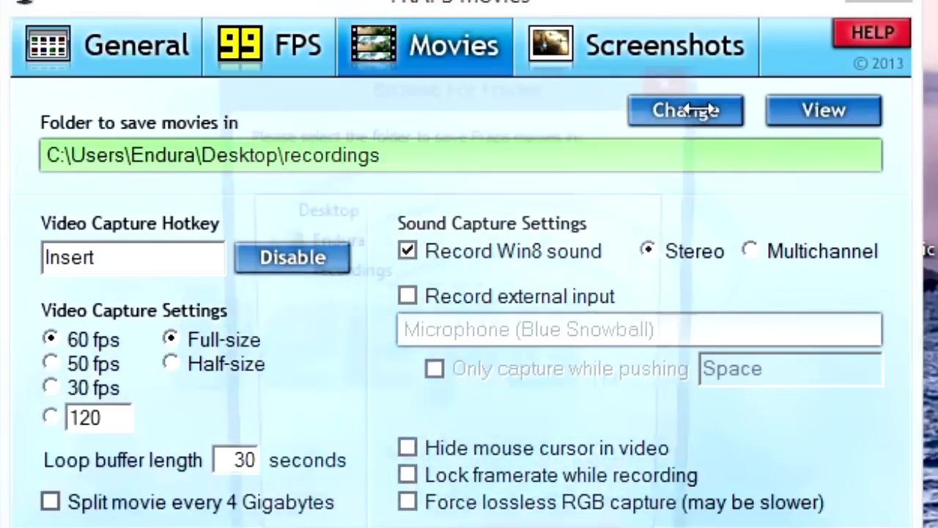
{"action": "left_click_drag", "start_coordinate": [647, 364], "coordinate": [561, 247]}
{"action": "left_click", "coordinate": [268, 210]}
{"action": "left_click_drag", "start_coordinate": [661, 257], "coordinate": [659, 440]}
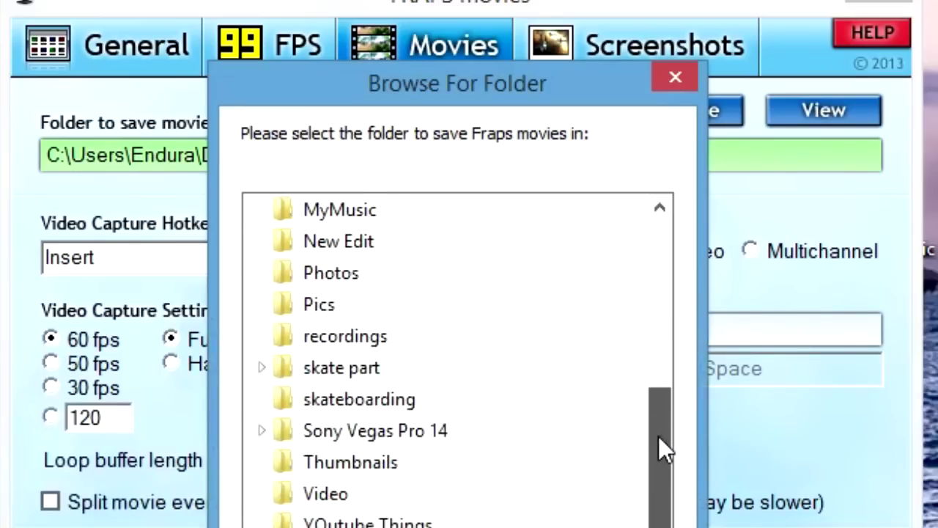
{"action": "left_click", "coordinate": [331, 494]}
{"action": "key", "text": "Return"}
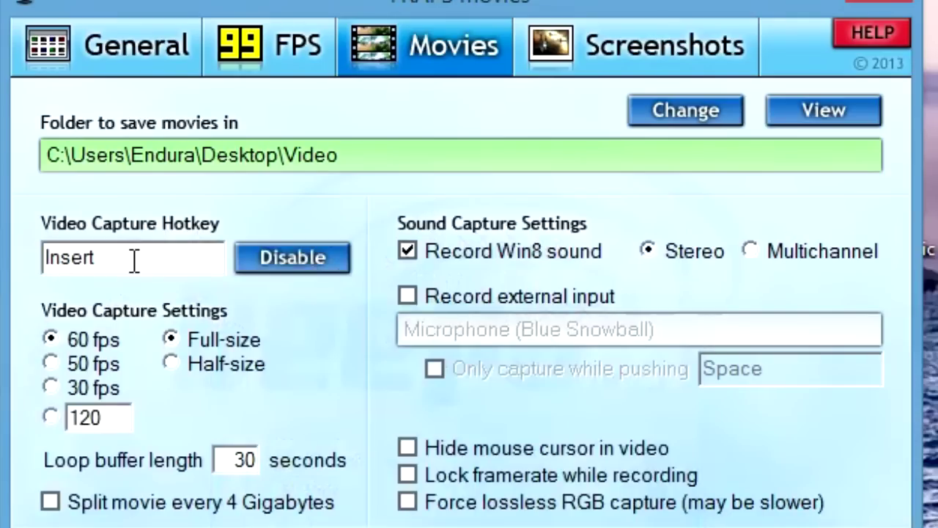
{"action": "left_click", "coordinate": [170, 247]}
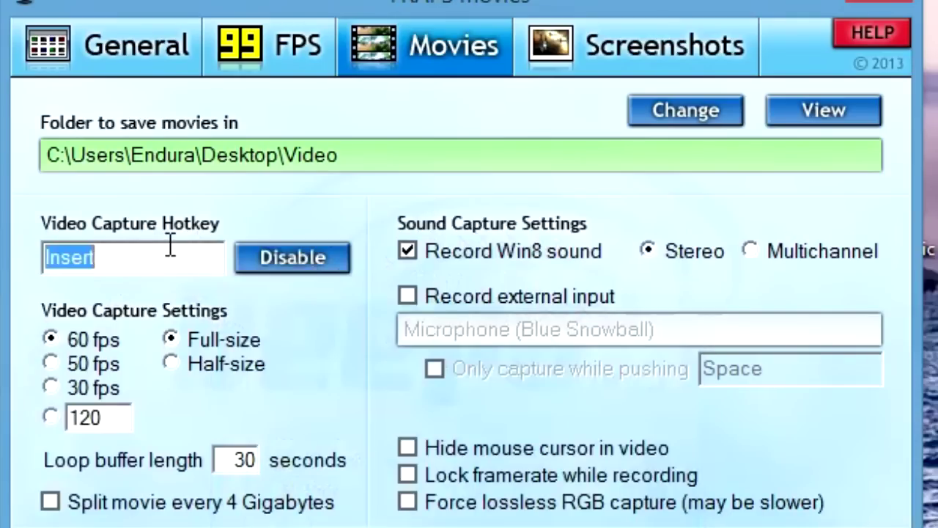
{"action": "key", "text": "ctrl+alt+Home"}
{"action": "key", "text": "ctrl+alt+Insert"}
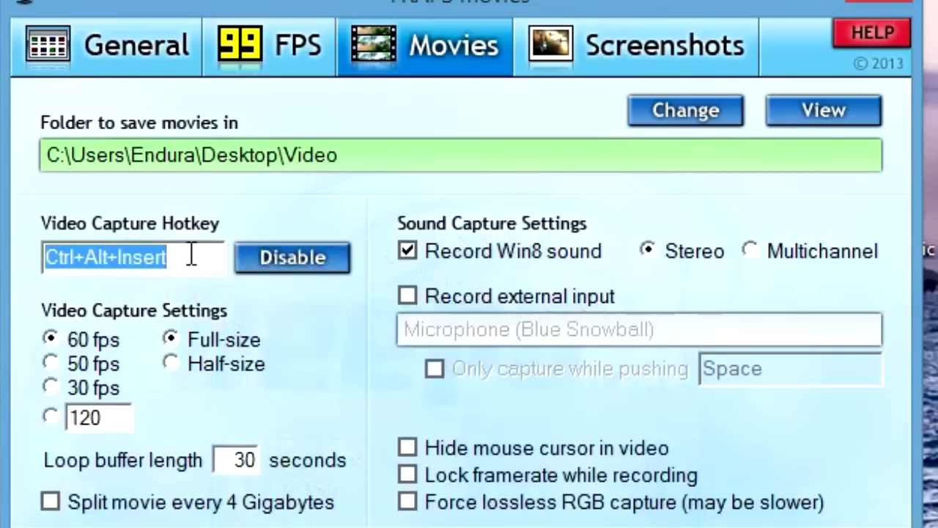
{"action": "left_click", "coordinate": [313, 261]}
{"action": "left_click", "coordinate": [170, 255]}
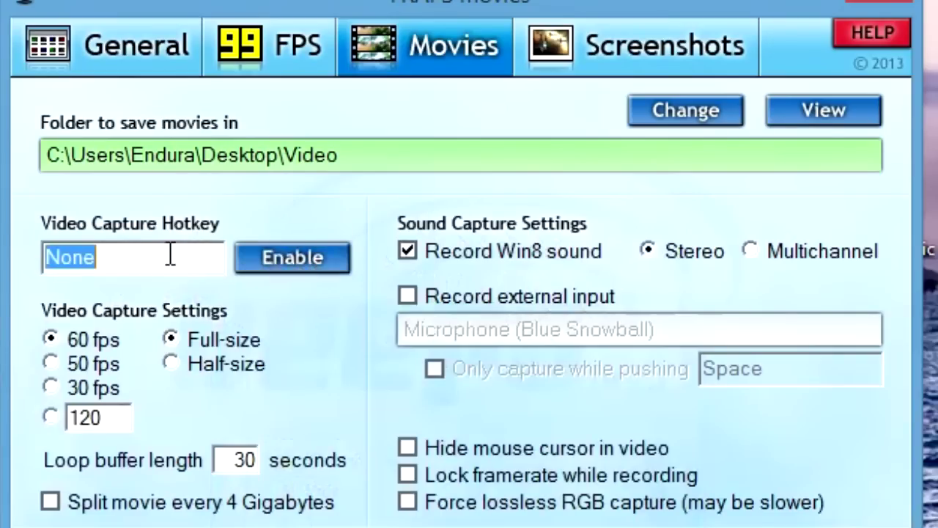
{"action": "key", "text": "ctrl+alt+Insert"}
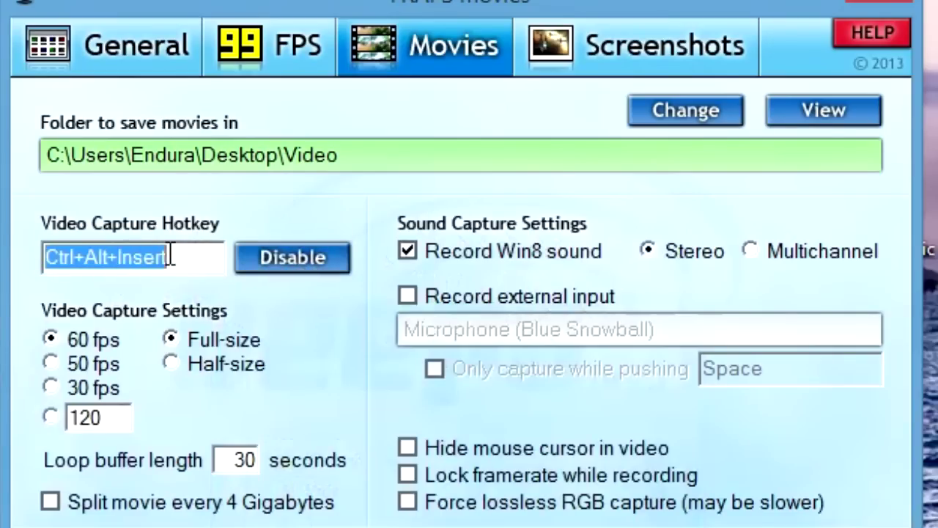
{"action": "key", "text": "Insert"}
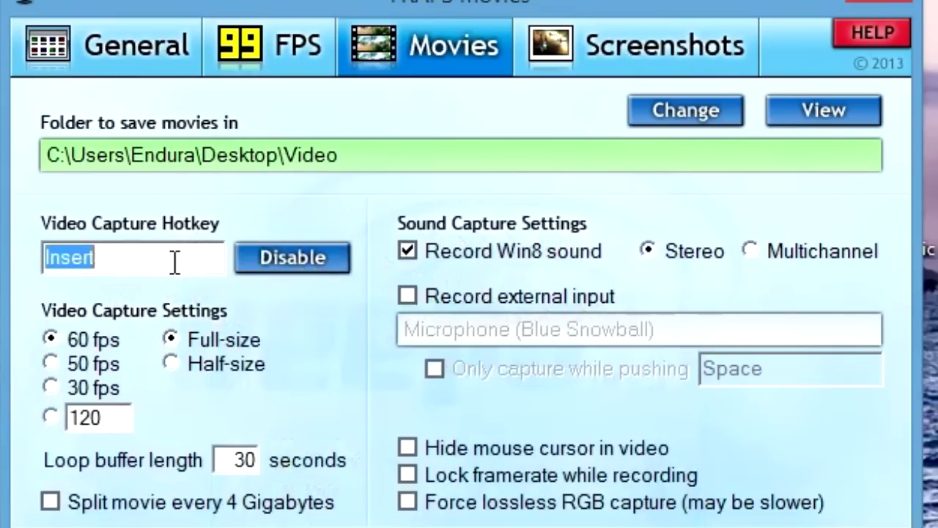
{"action": "left_click", "coordinate": [189, 329]}
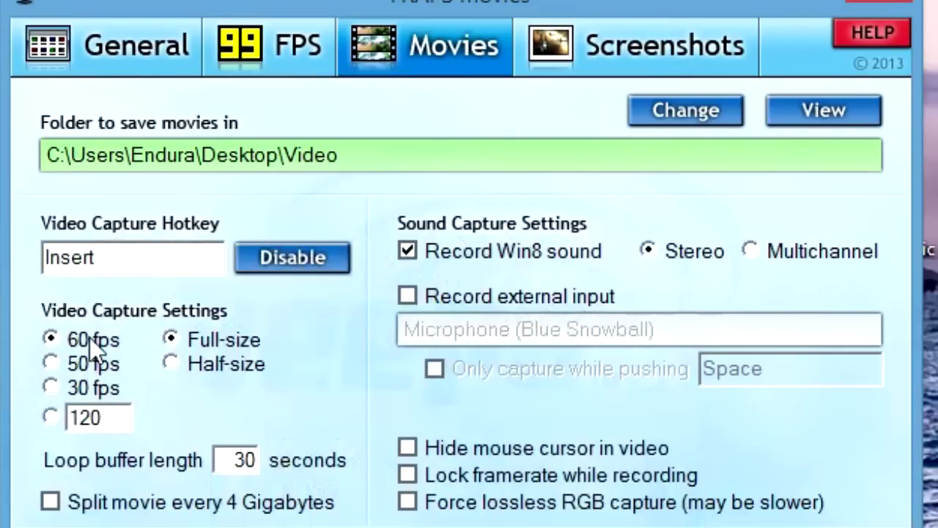
- Set video capture to 60 fps and full-size, abandoning the custom 500 fps and half-size tries
{"action": "left_click", "coordinate": [47, 417]}
{"action": "key", "text": "Tab"}
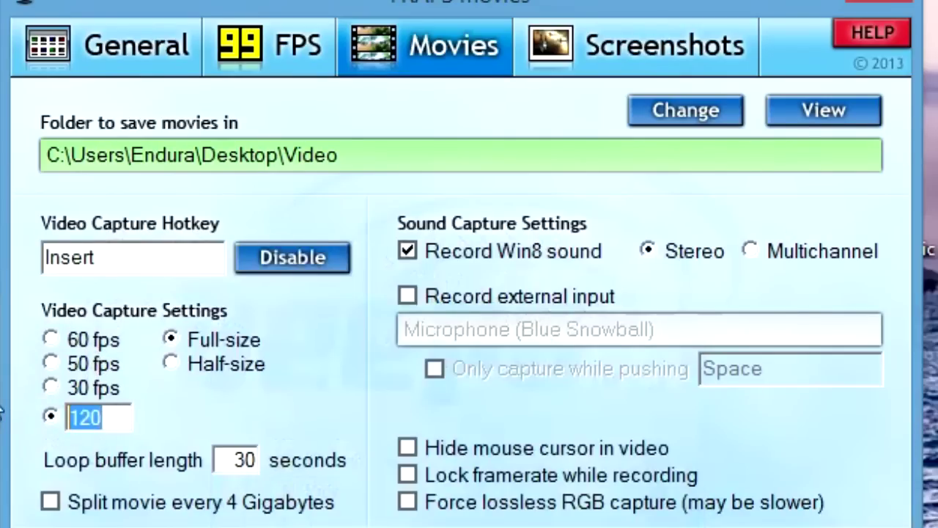
{"action": "type", "text": "500"}
{"action": "key", "text": "BackSpace"}
{"action": "key", "text": "BackSpace"}
{"action": "key", "text": "BackSpace"}
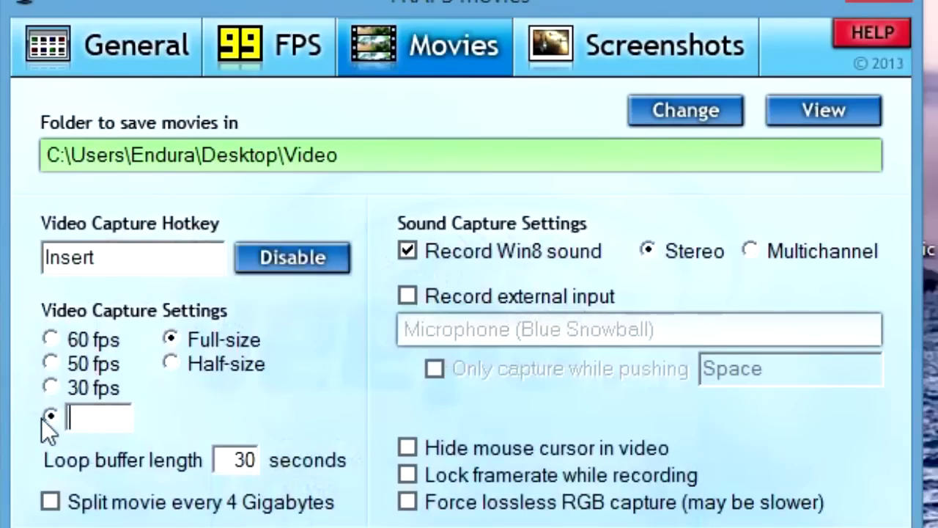
{"action": "left_click", "coordinate": [45, 337]}
{"action": "left_click", "coordinate": [209, 339]}
{"action": "left_click", "coordinate": [228, 364]}
{"action": "left_click", "coordinate": [223, 337]}
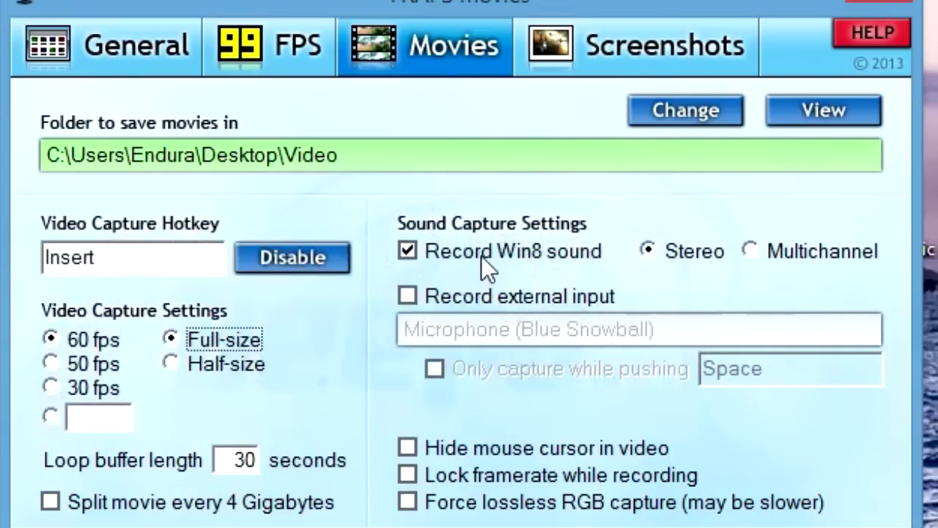
- Turn on Record external input and turn off Record Win8 sound
{"action": "left_click", "coordinate": [495, 303]}
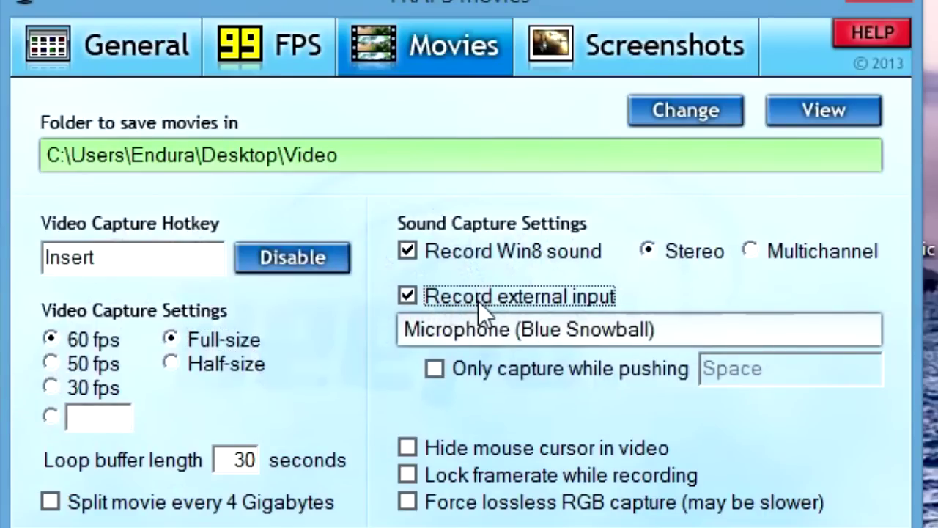
{"action": "left_click", "coordinate": [478, 300]}
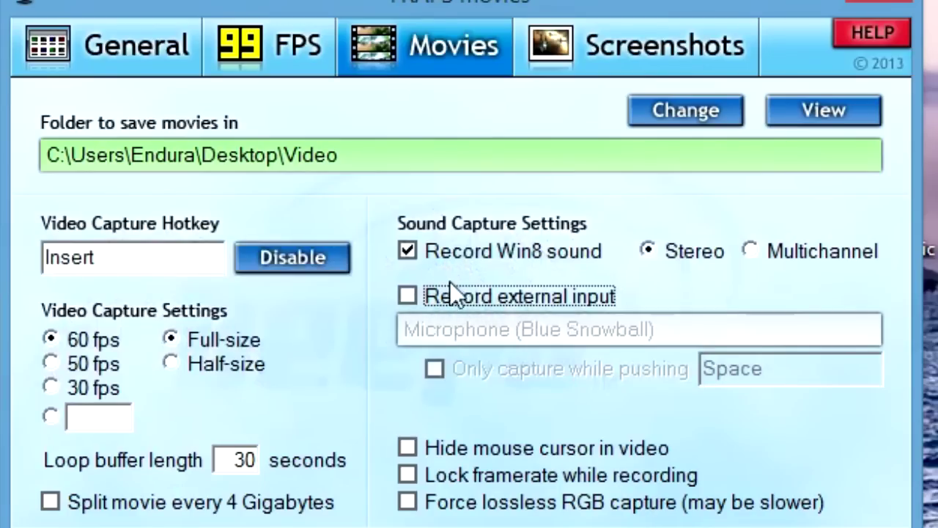
{"action": "left_click", "coordinate": [450, 286]}
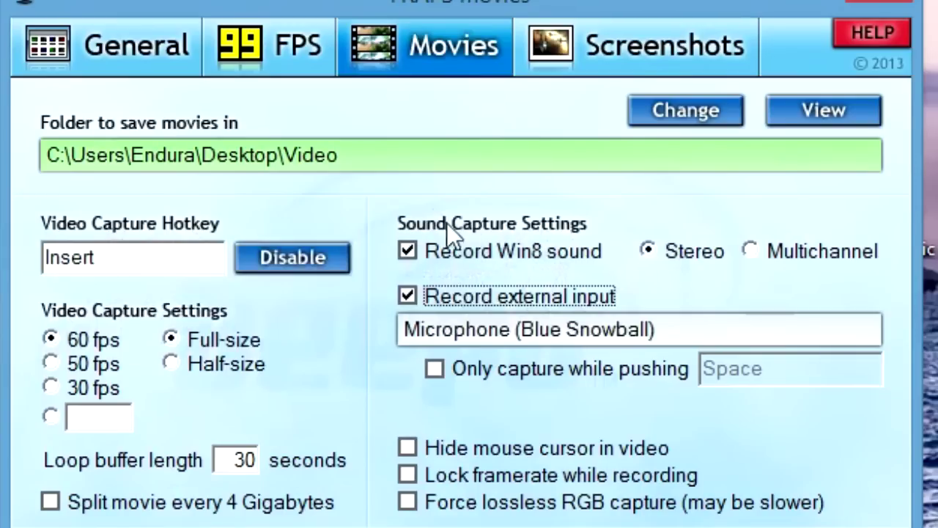
{"action": "left_click", "coordinate": [421, 253]}
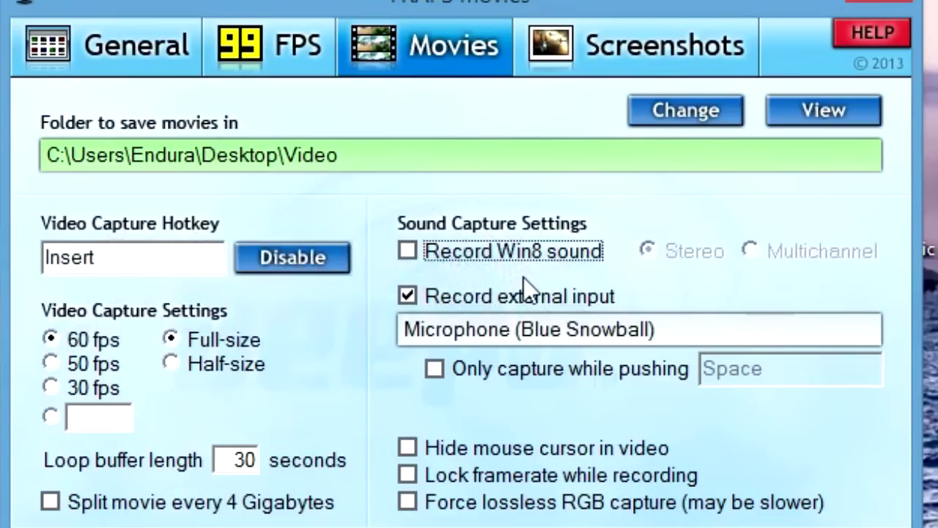
{"action": "left_click", "coordinate": [504, 249]}
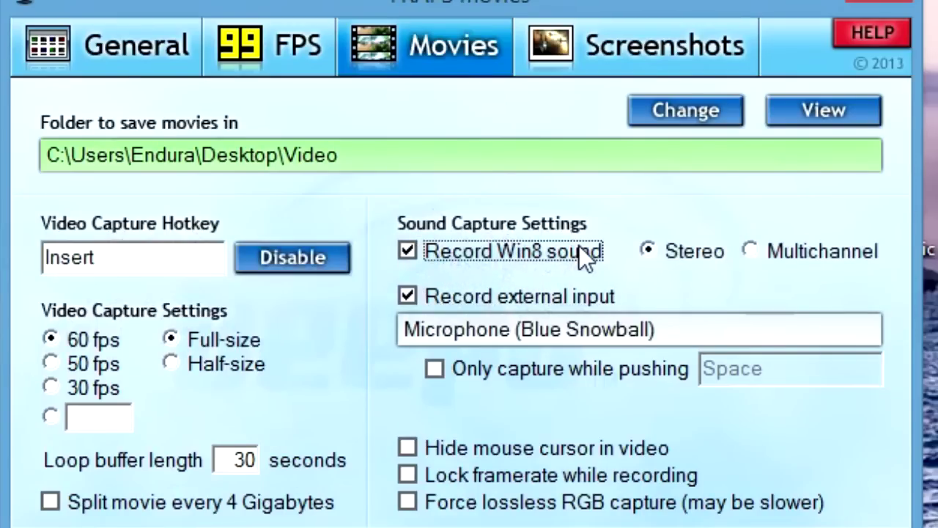
{"action": "left_click", "coordinate": [558, 250]}
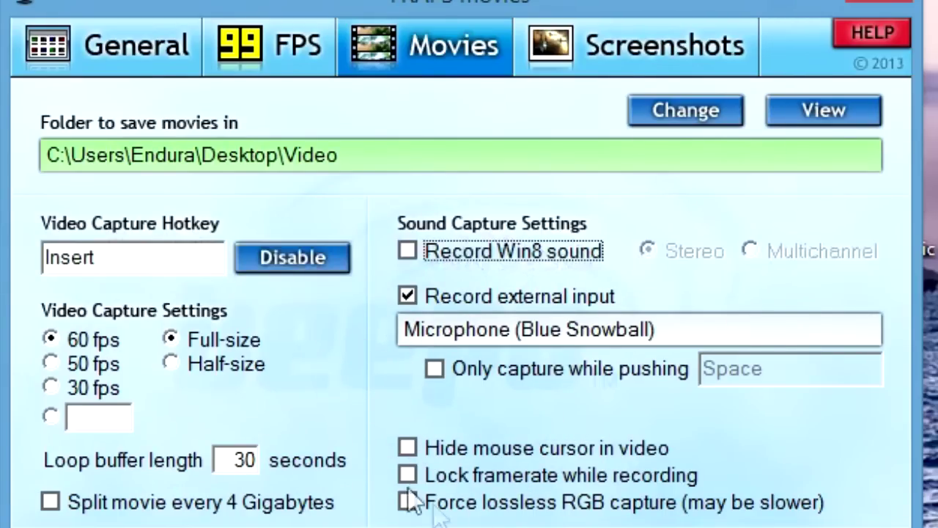
- Leave 'Hide mouse cursor in video' unchecked so the cursor stays visible
{"action": "left_click", "coordinate": [407, 446]}
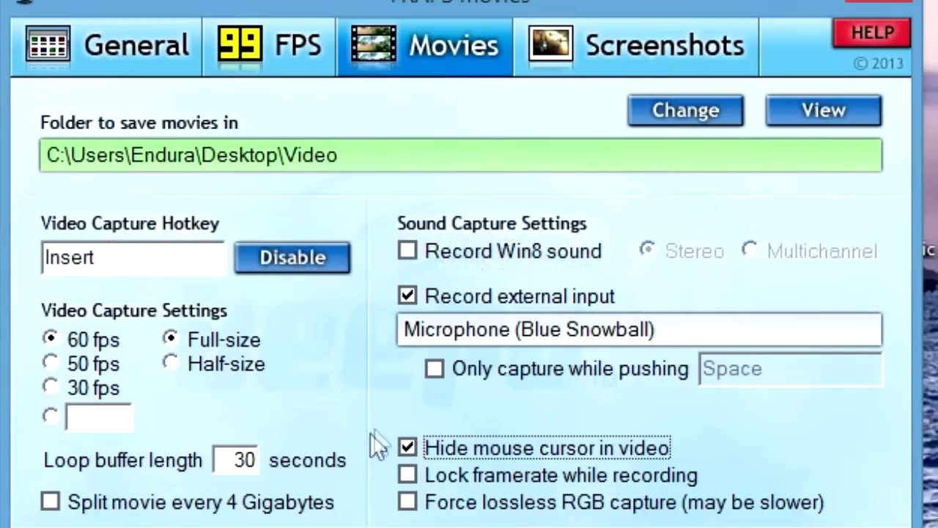
{"action": "left_click", "coordinate": [407, 447]}
{"action": "left_click", "coordinate": [688, 37]}
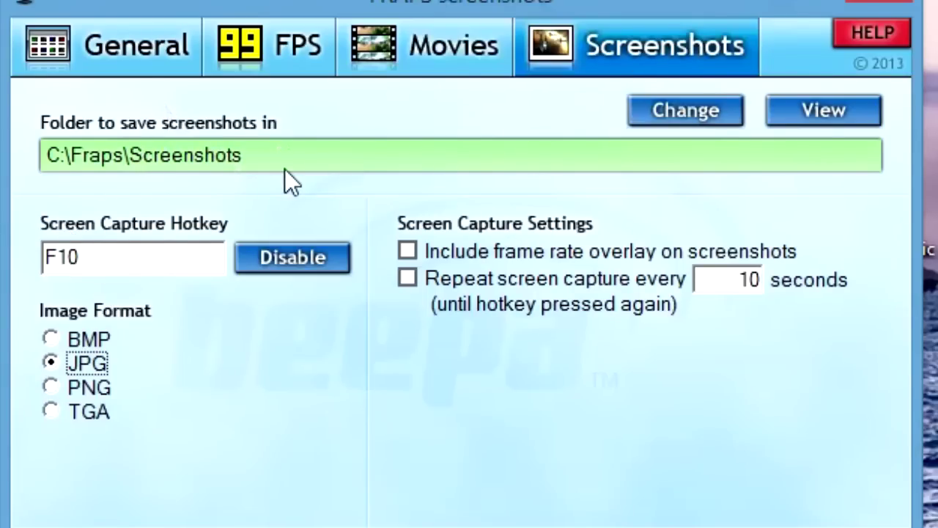
- Create a new folder on the desktop to hold Fraps screenshots
{"action": "left_click", "coordinate": [433, 44]}
{"action": "left_click", "coordinate": [557, 51]}
{"action": "left_click", "coordinate": [671, 110]}
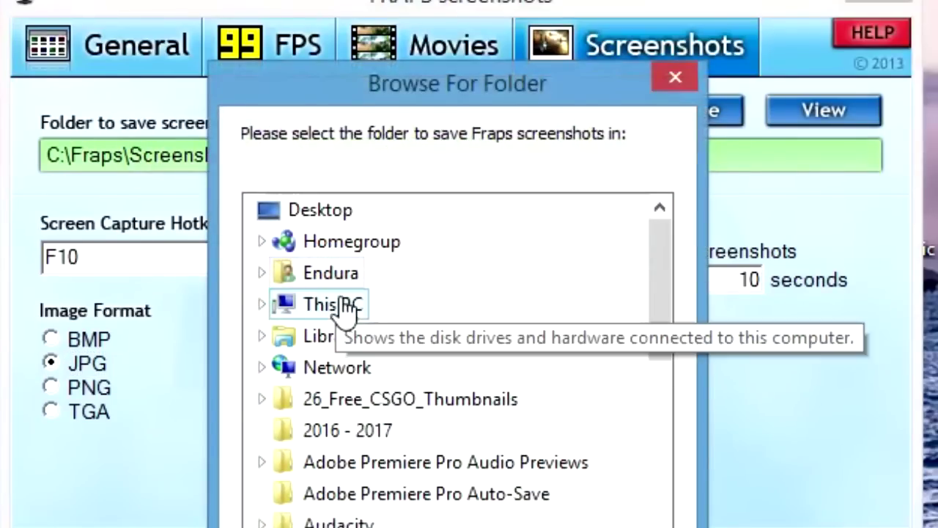
{"action": "right_click", "coordinate": [1, 2]}
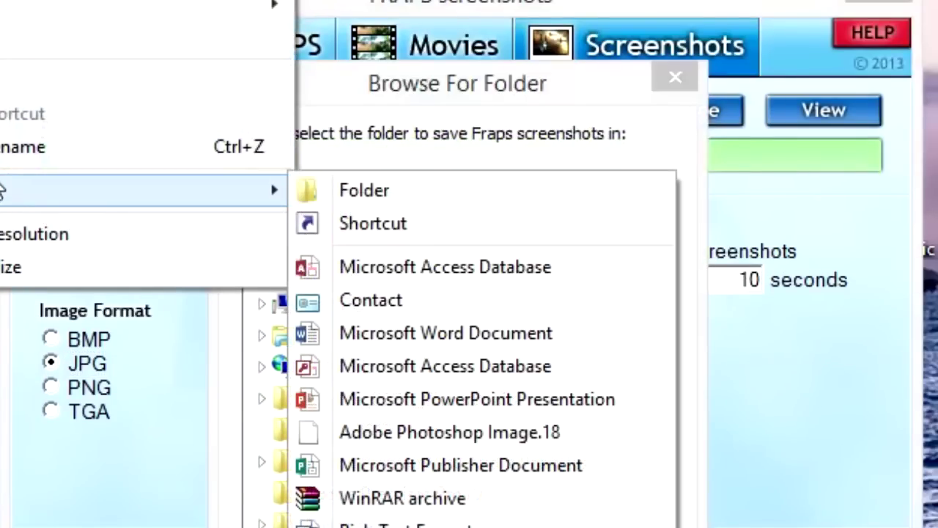
{"action": "left_click", "coordinate": [331, 195]}
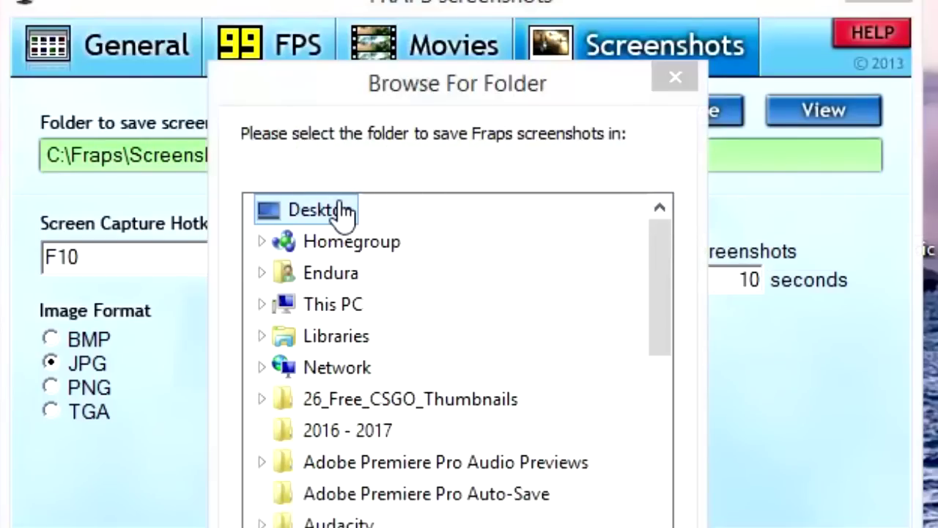
{"action": "left_click", "coordinate": [315, 214]}
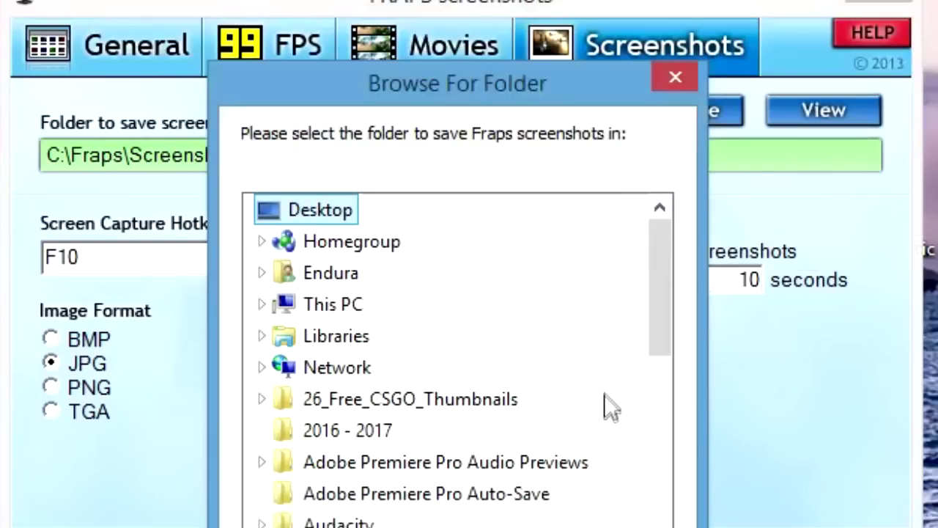
- Choose the Desktop's Frapspics folder as the screenshot save location
{"action": "left_click_drag", "start_coordinate": [669, 312], "coordinate": [666, 401]}
{"action": "left_click", "coordinate": [271, 337]}
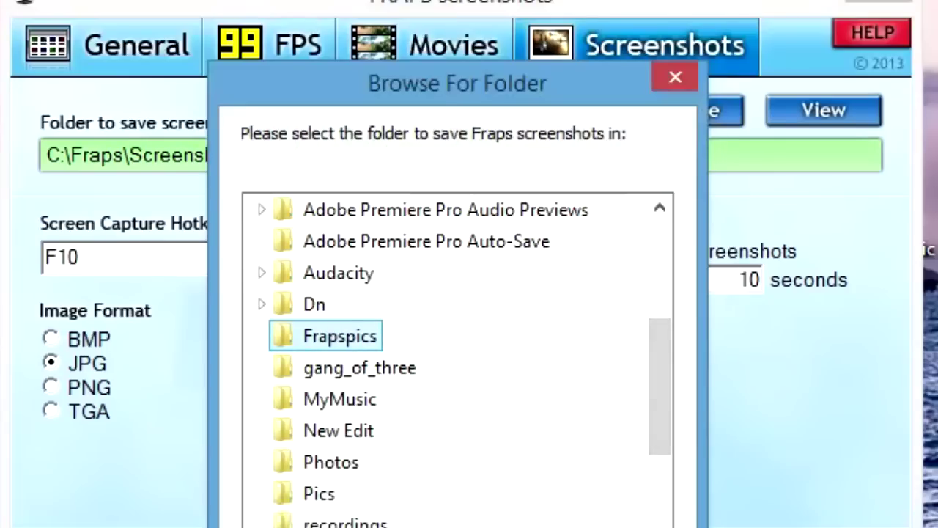
{"action": "key", "text": "Return"}
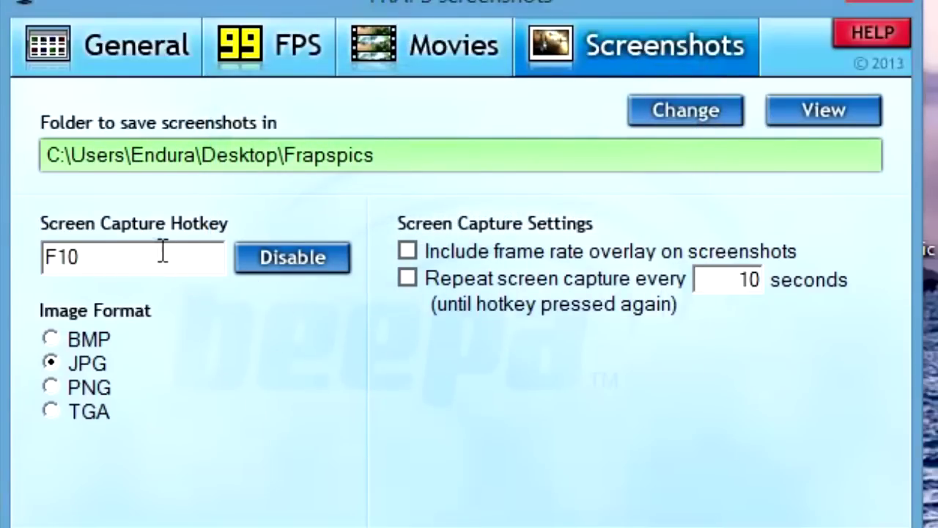
- Keep F10 as the screen capture hotkey after briefly trying F5
{"action": "left_click", "coordinate": [125, 253]}
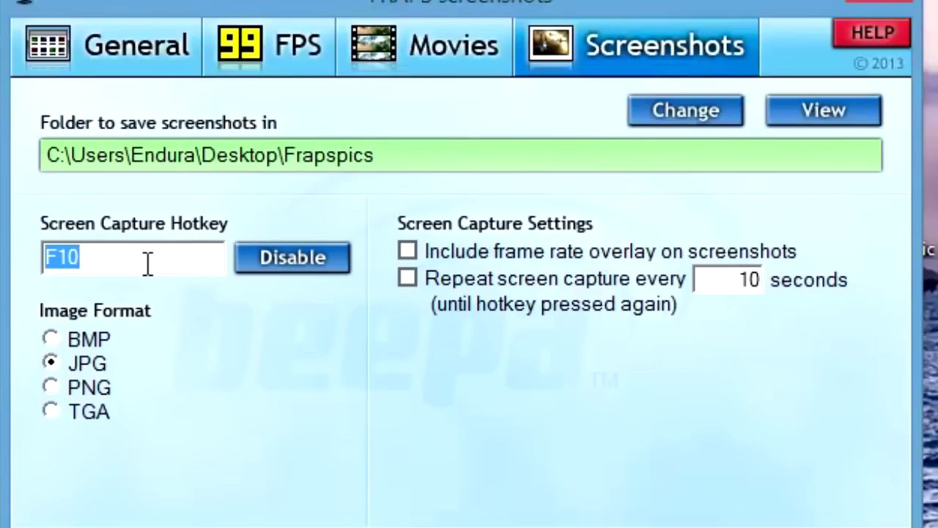
{"action": "key", "text": "F5"}
{"action": "key", "text": "F10"}
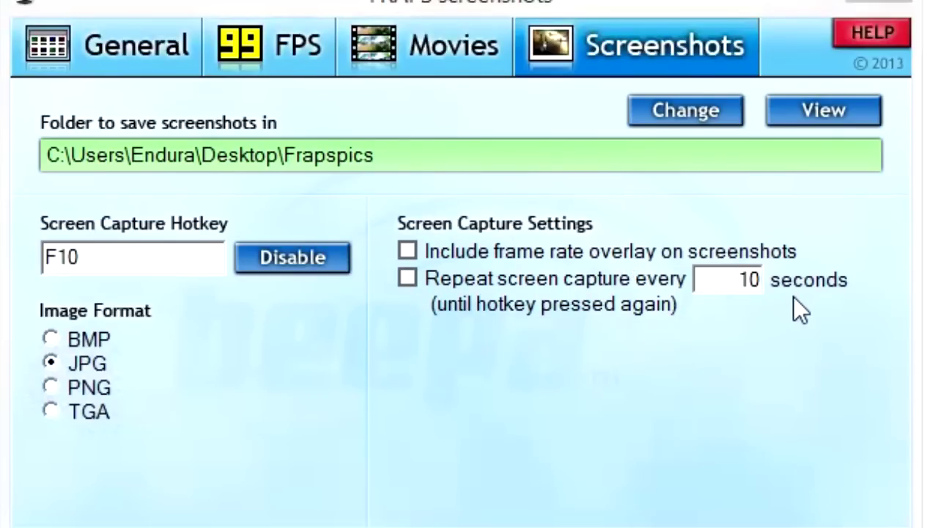
{"action": "left_click", "coordinate": [132, 46]}
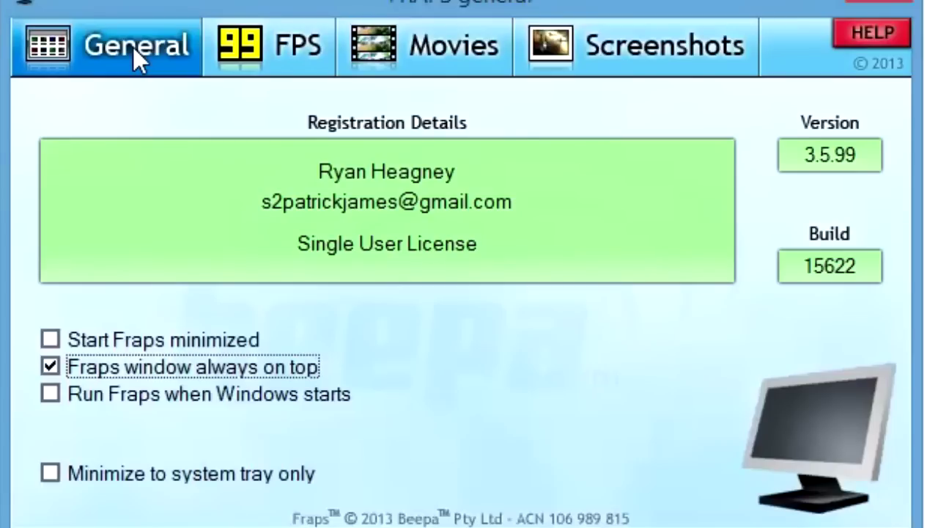